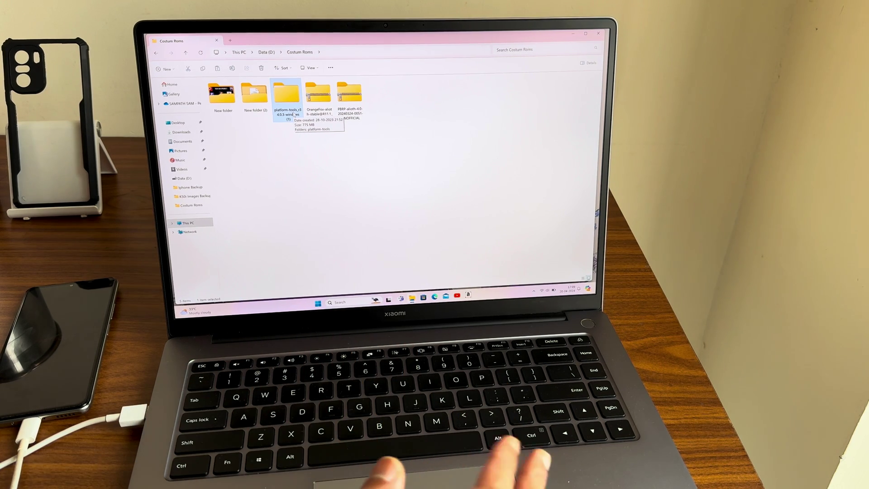
Copy the recovery image from the OrangeFox zip and return to the Costum Roms folder.
double_click(287, 101)
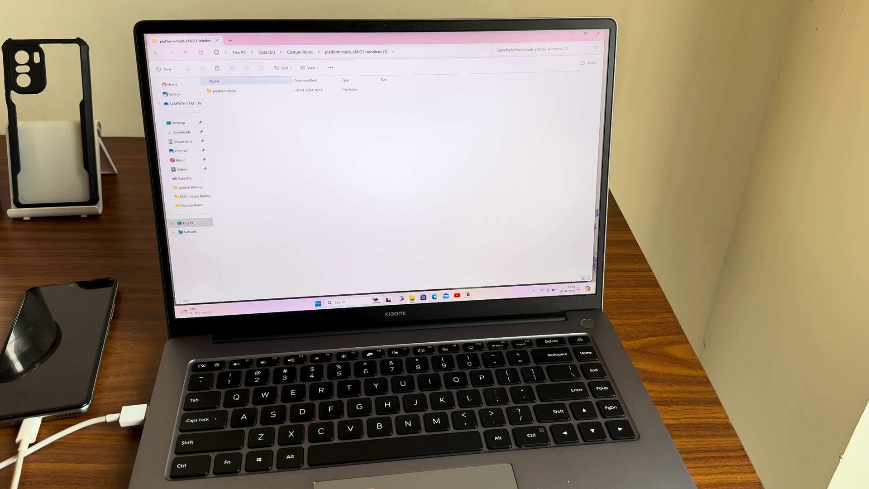
left_click(305, 53)
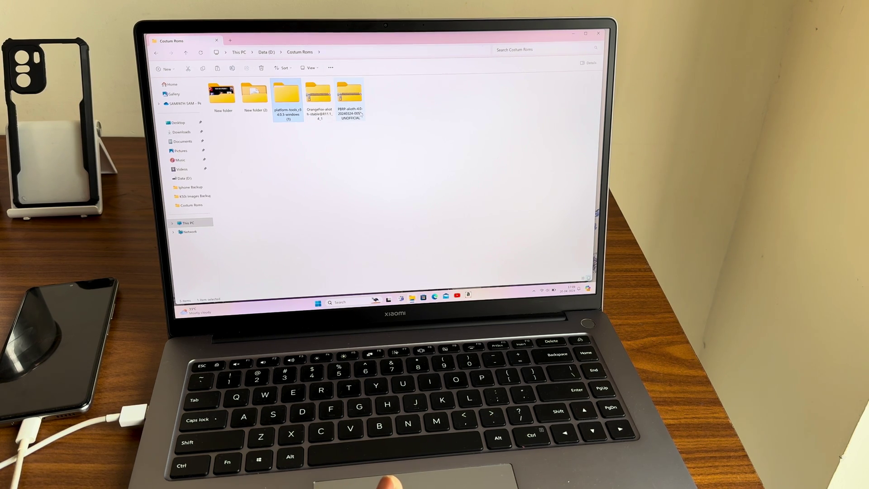
double_click(317, 95)
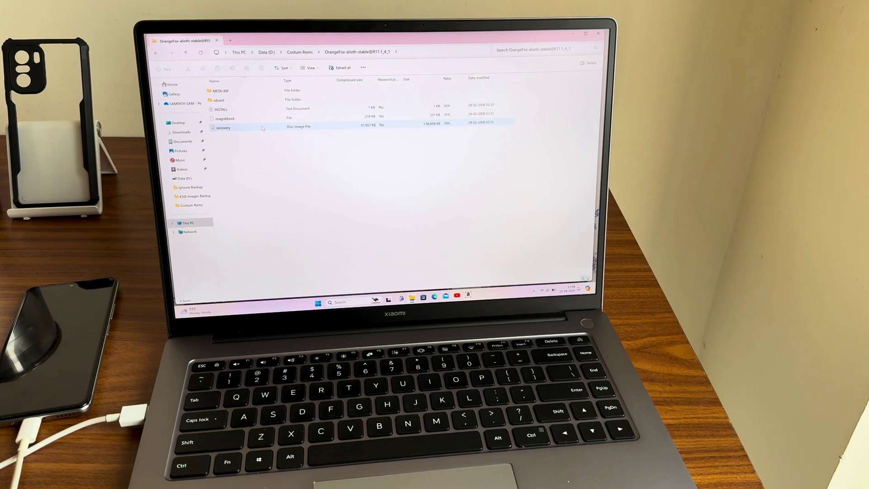
right_click(263, 128)
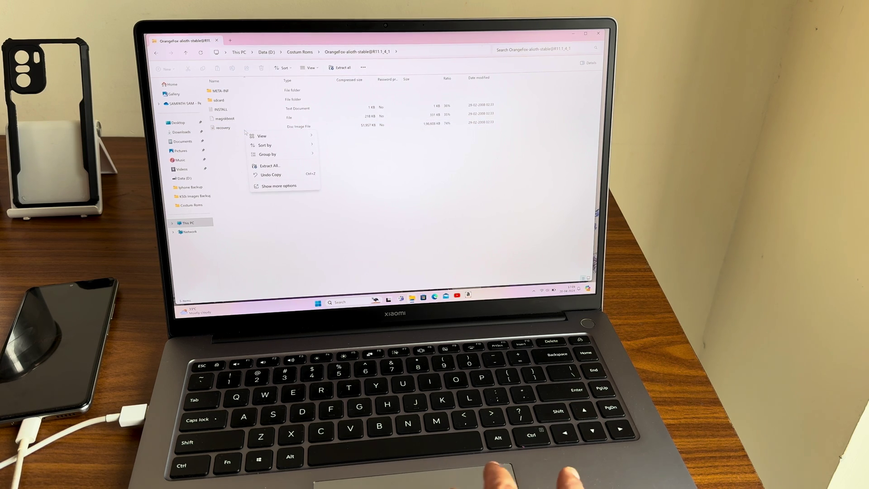
left_click(243, 128)
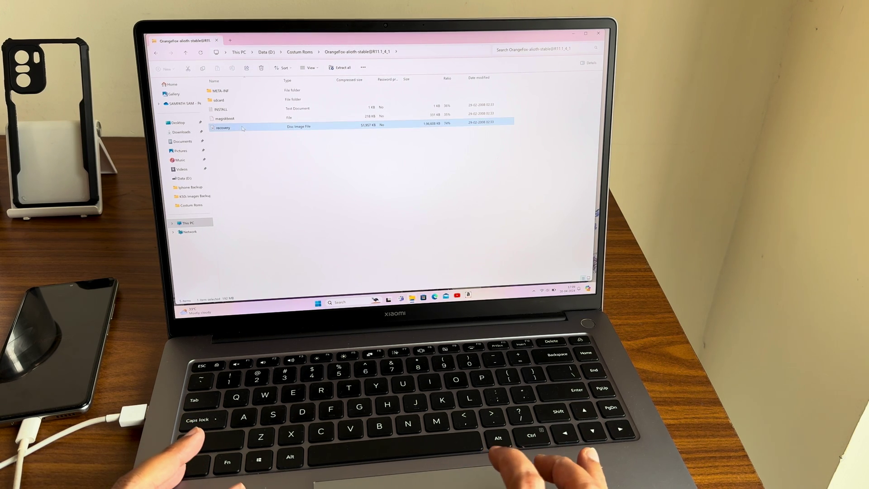
right_click(243, 128)
left_click(258, 145)
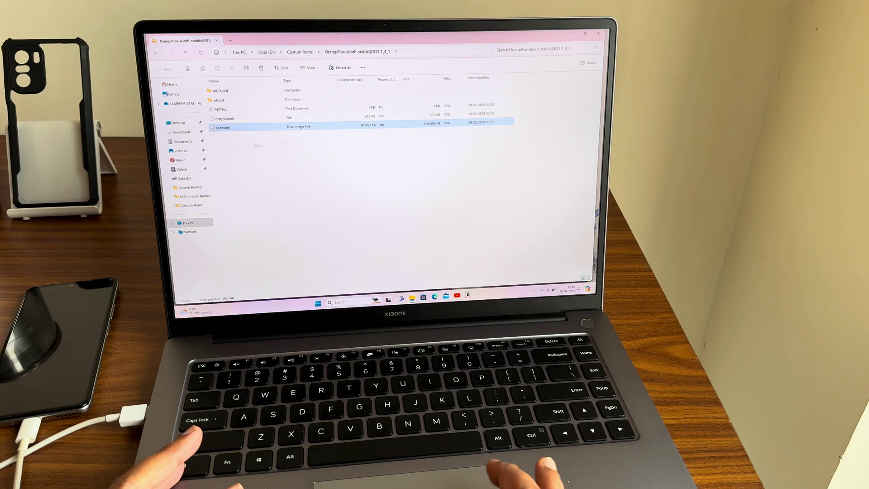
left_click(299, 52)
In platform-tools_r34.0.3-windows (1)\platform-tools, delete the old recovery image and paste the OrangeFox one.
double_click(288, 105)
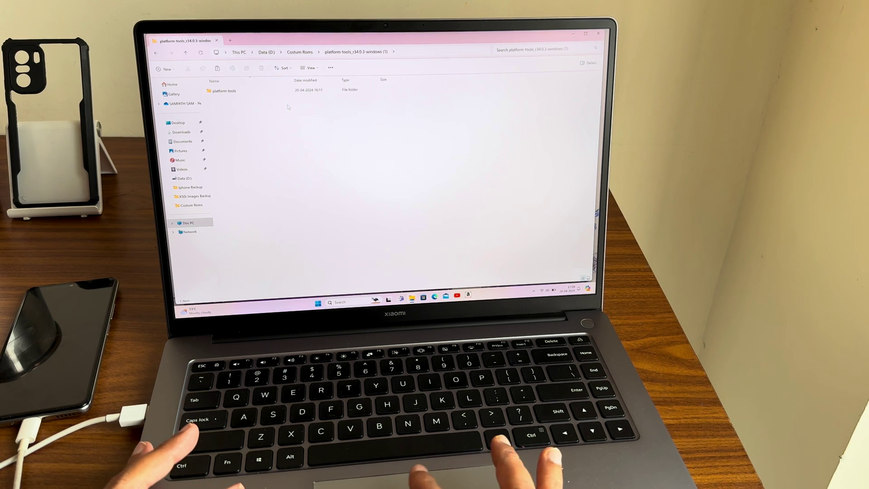
double_click(224, 91)
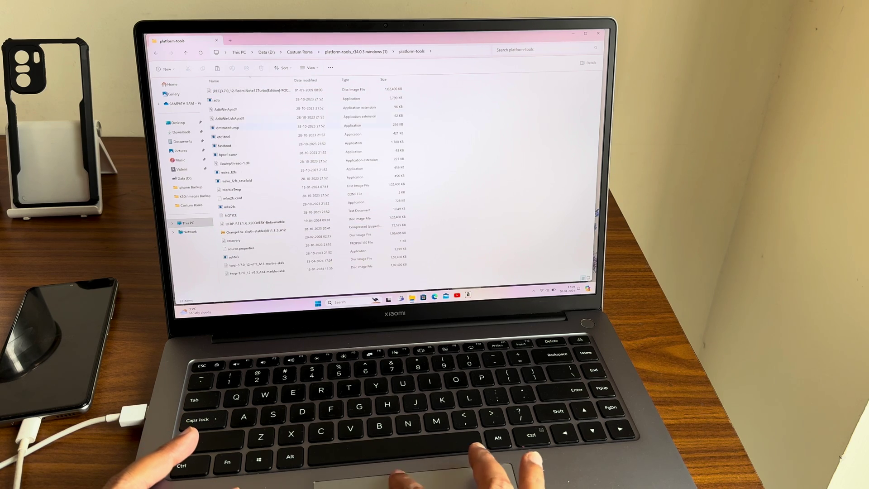
left_click(320, 235)
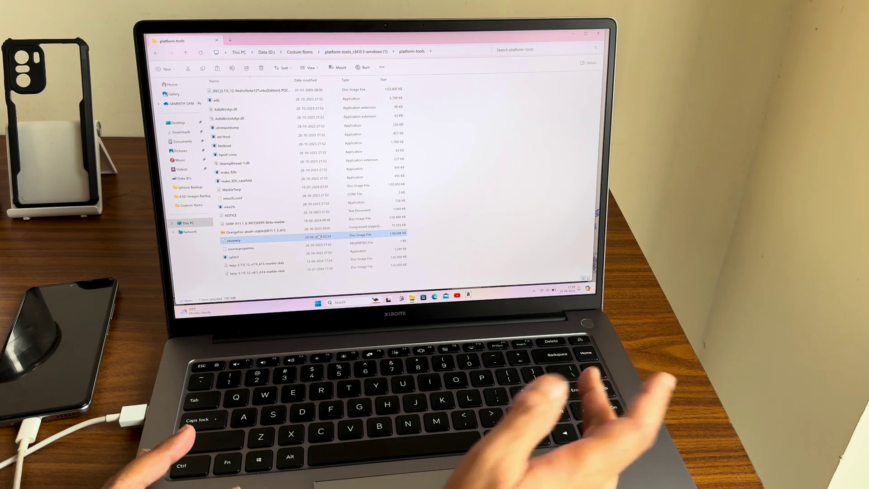
key("Delete")
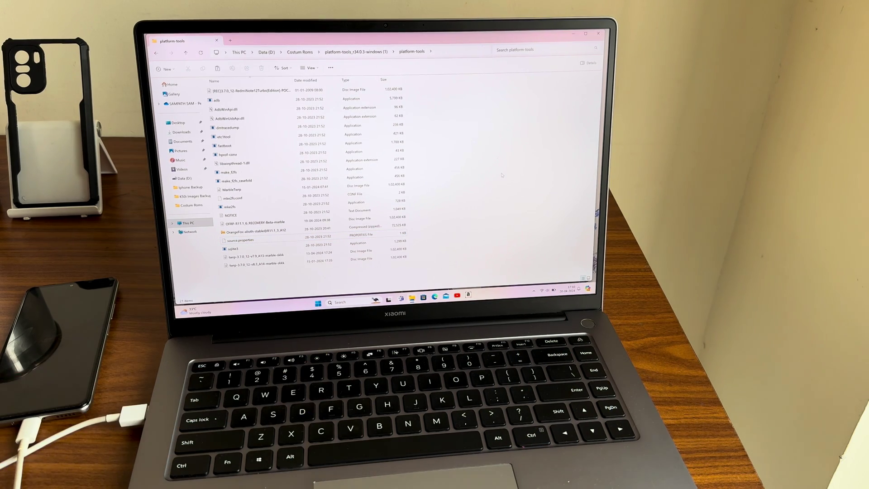
key("ctrl+v")
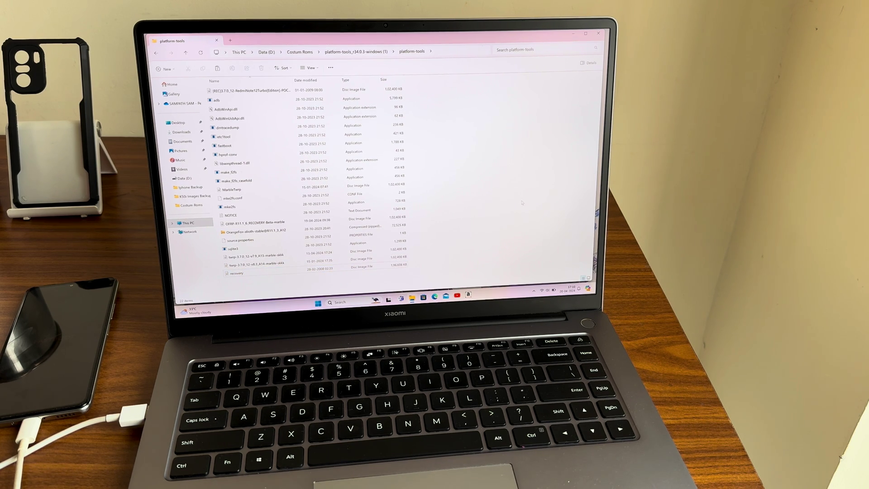
left_click(438, 52)
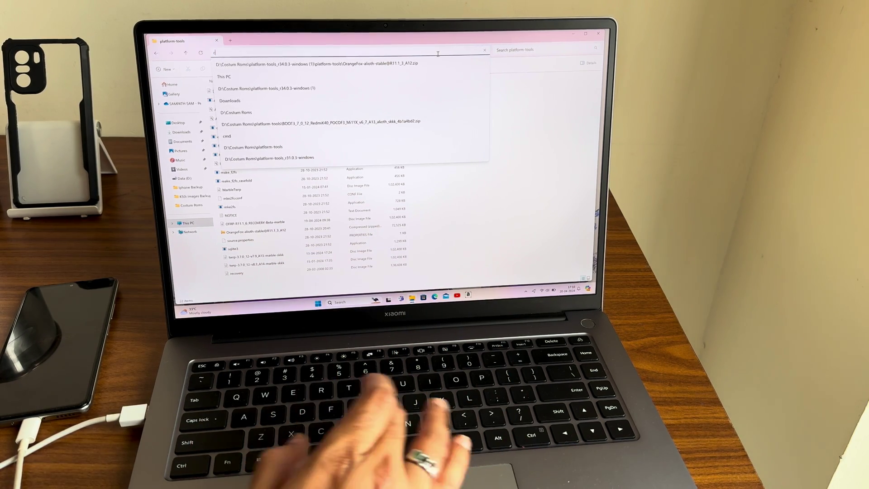
type("cmd")
Open cmd in platform-tools, run fastboot devices, then fastboot boot with the pasted recovery.img path.
key("Return")
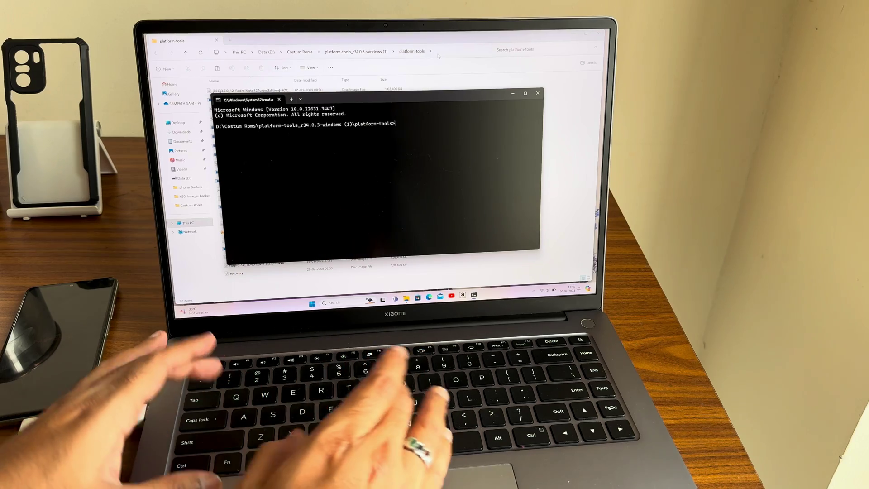
type("fastboot")
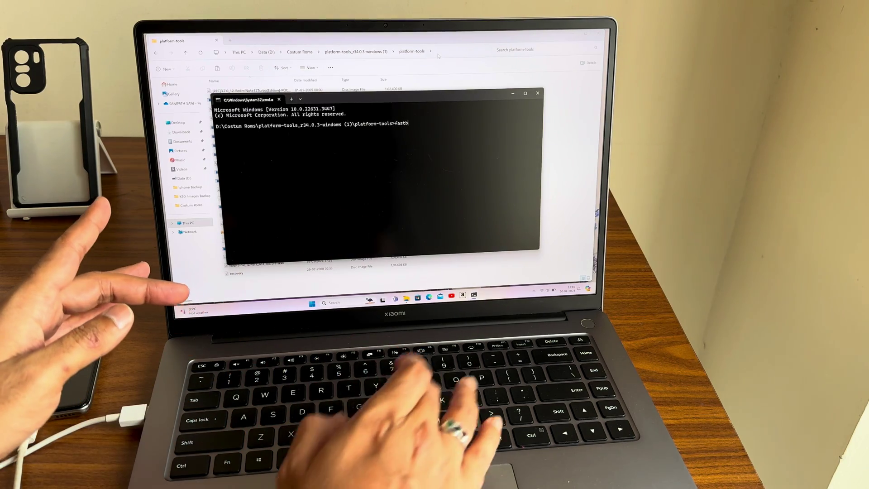
type(" devices")
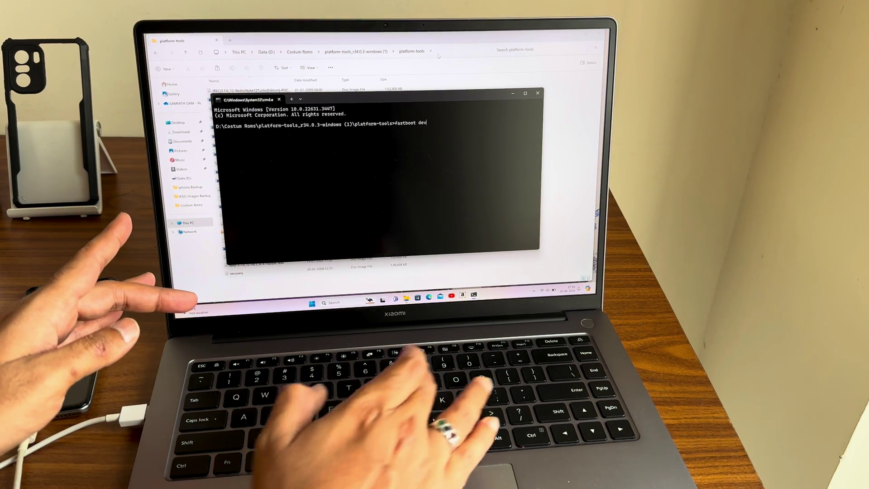
key("Return")
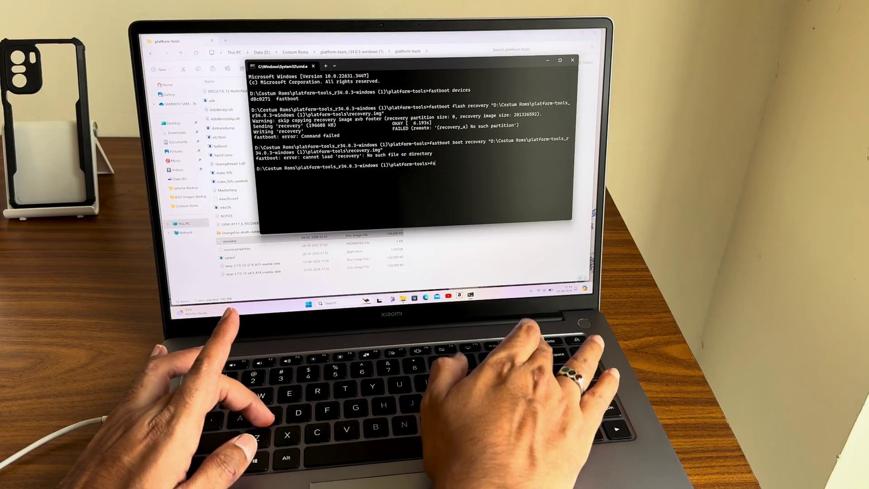
key("BackSpace")
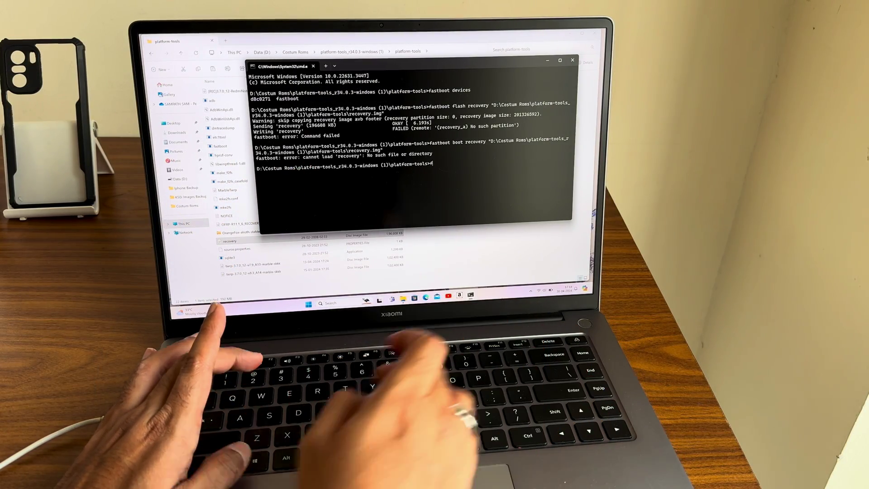
type("stboot ")
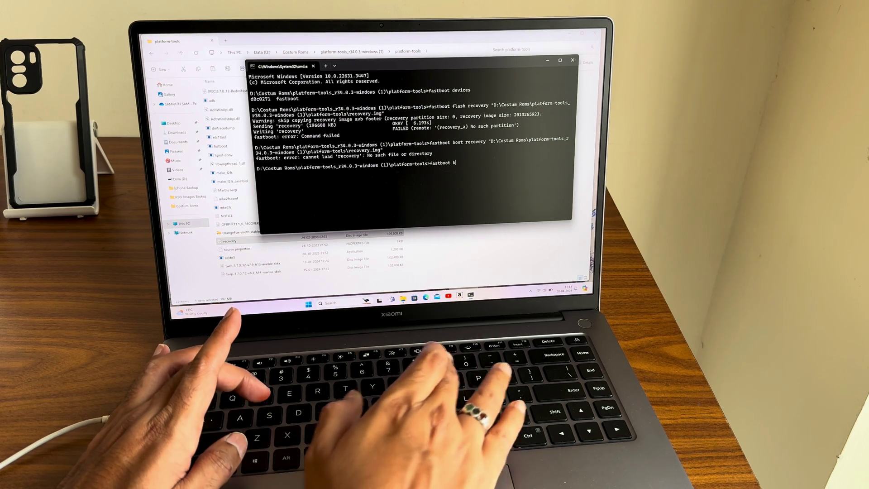
type("boot")
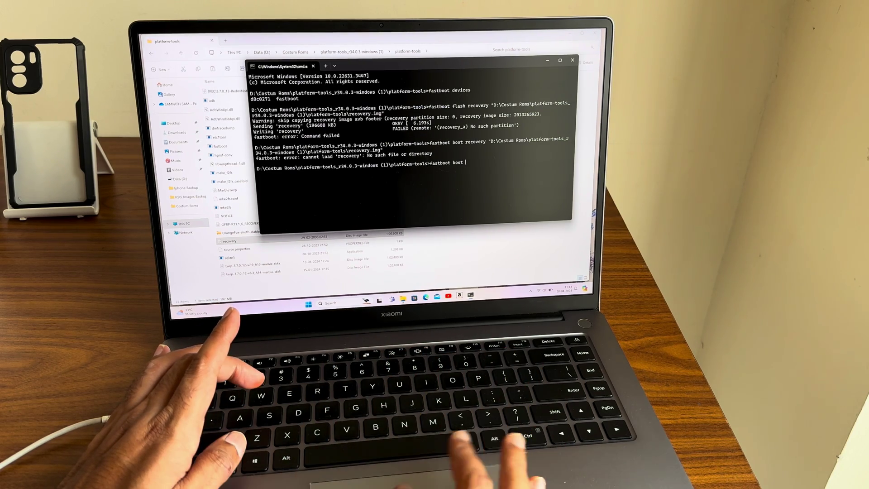
right_click(408, 180)
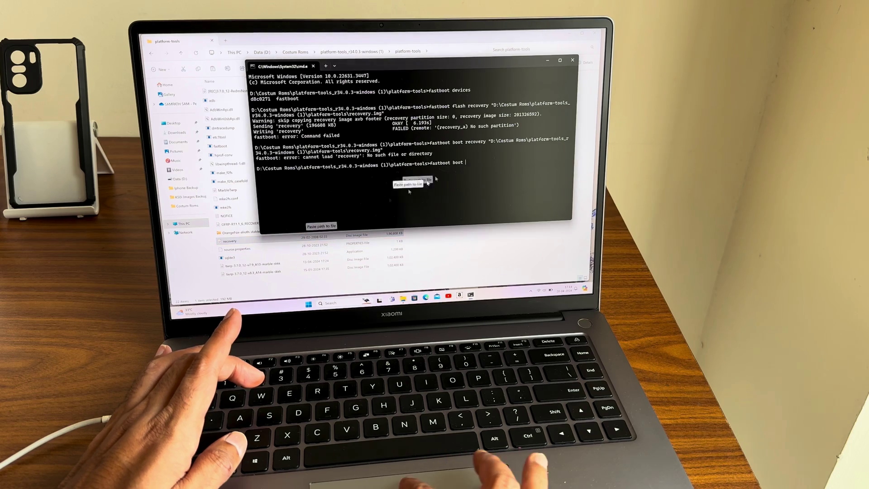
left_click(412, 185)
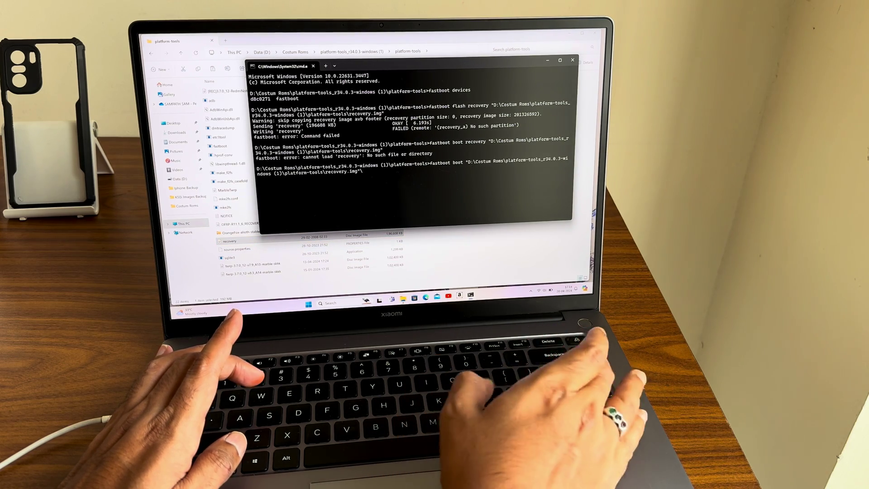
key("Return")
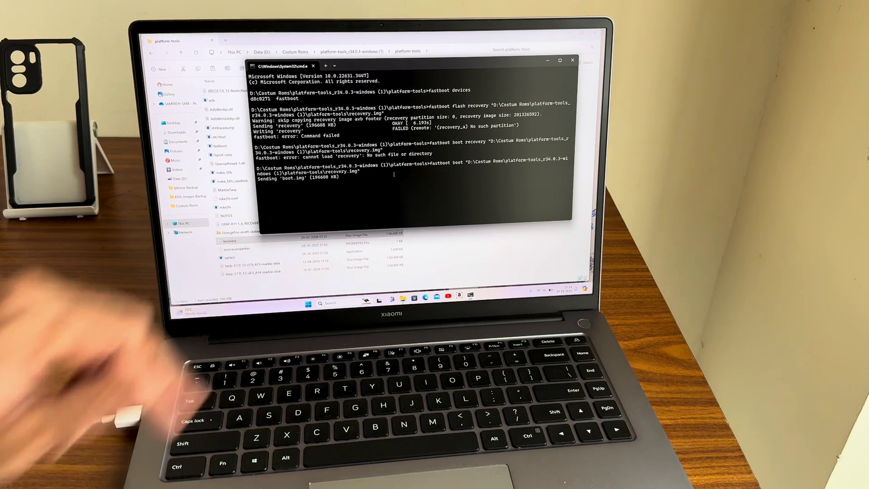